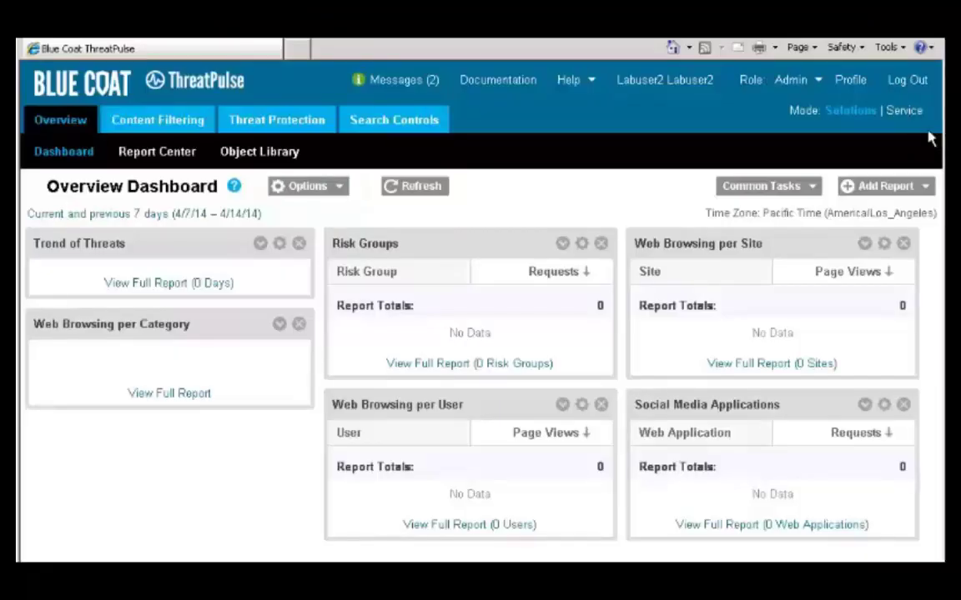
# Switch the portal to Service mode, go to the Mobility settings and show the installer downloads for Windows 7+.
pyautogui.click(897, 113)
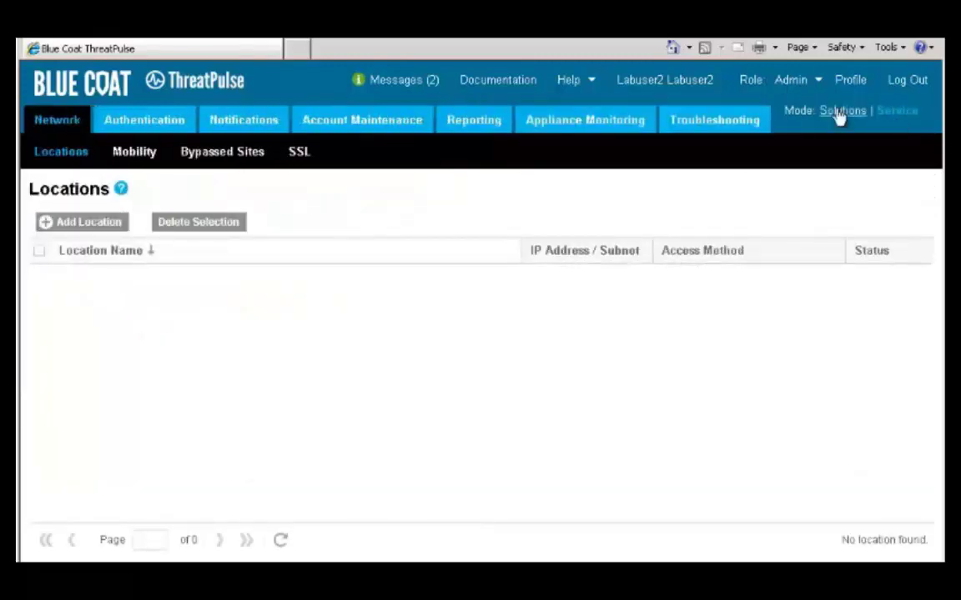
pyautogui.click(138, 153)
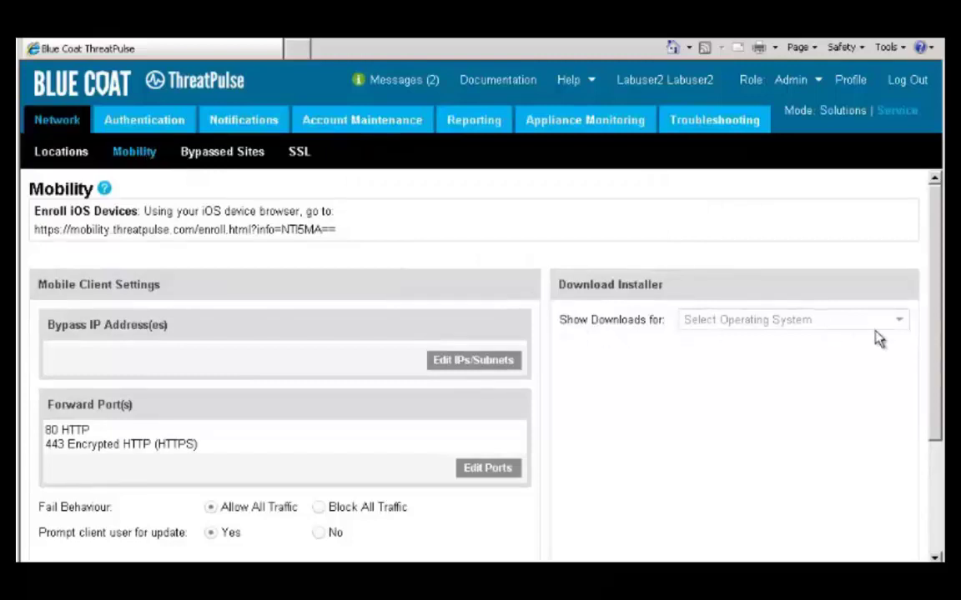
pyautogui.click(899, 325)
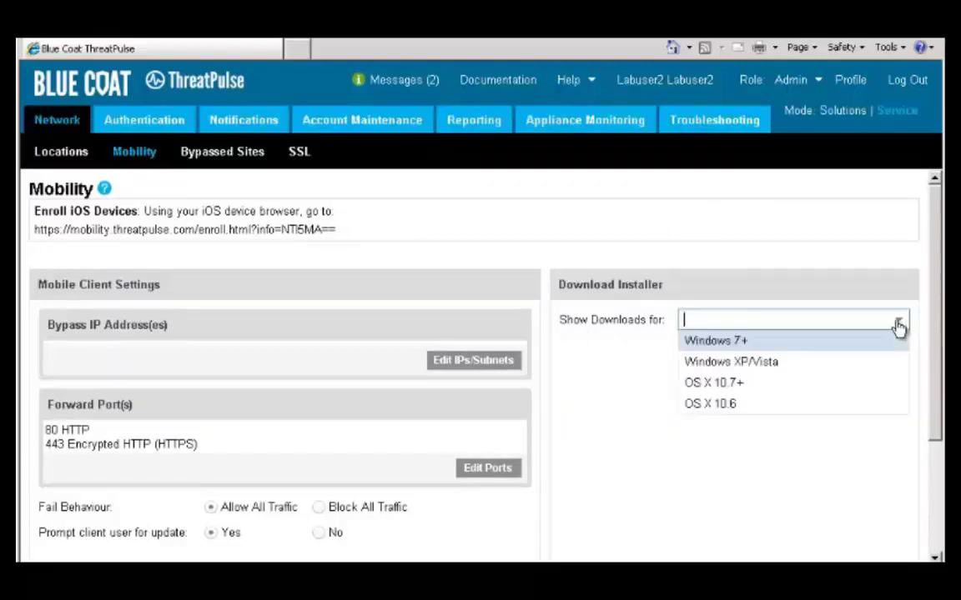
pyautogui.click(871, 342)
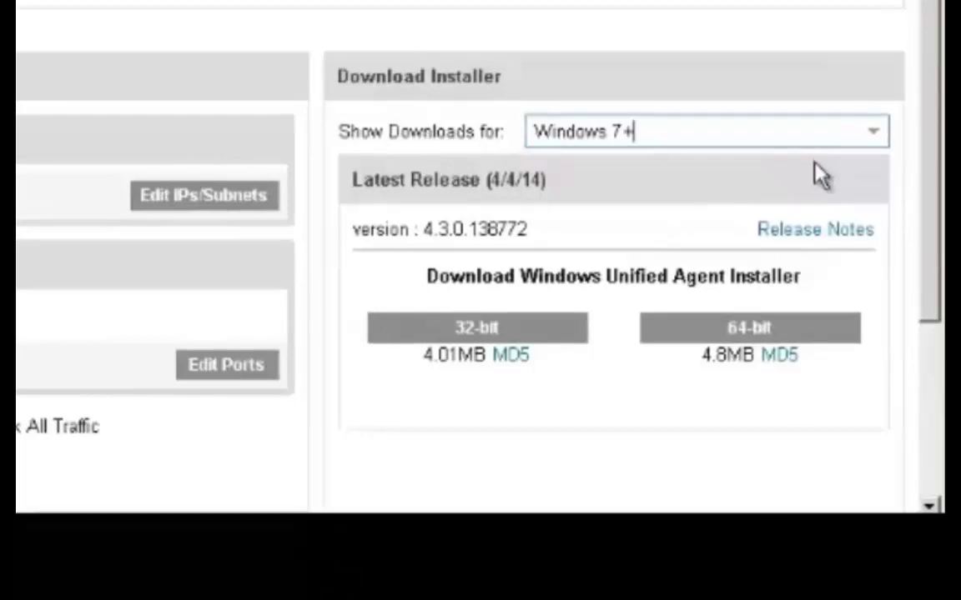
# Download the 64-bit Windows Unified Agent installer and save it in the Downloads folder as UnifiedAgentInstaller64-4.3.0.138772.
pyautogui.click(748, 331)
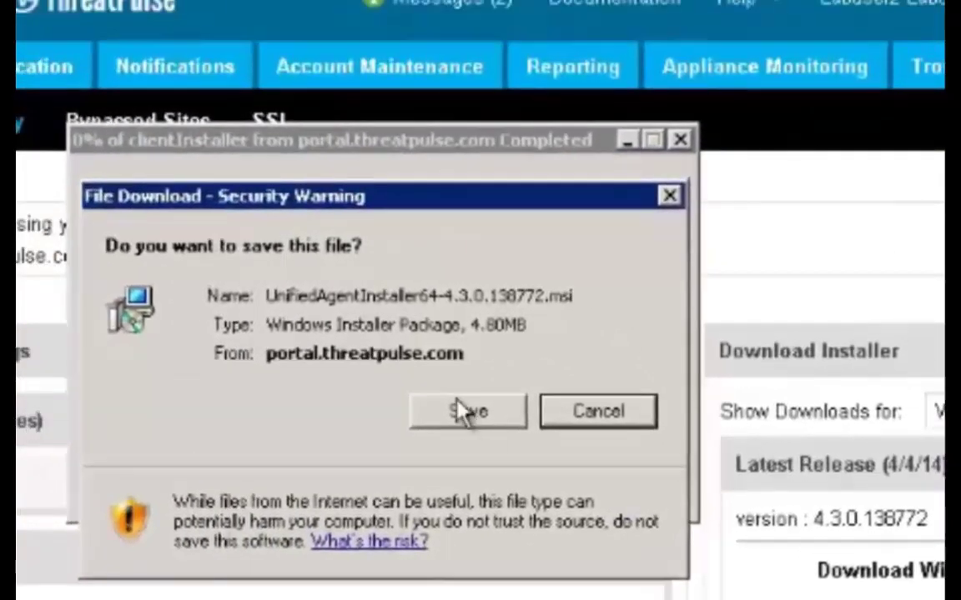
pyautogui.click(412, 369)
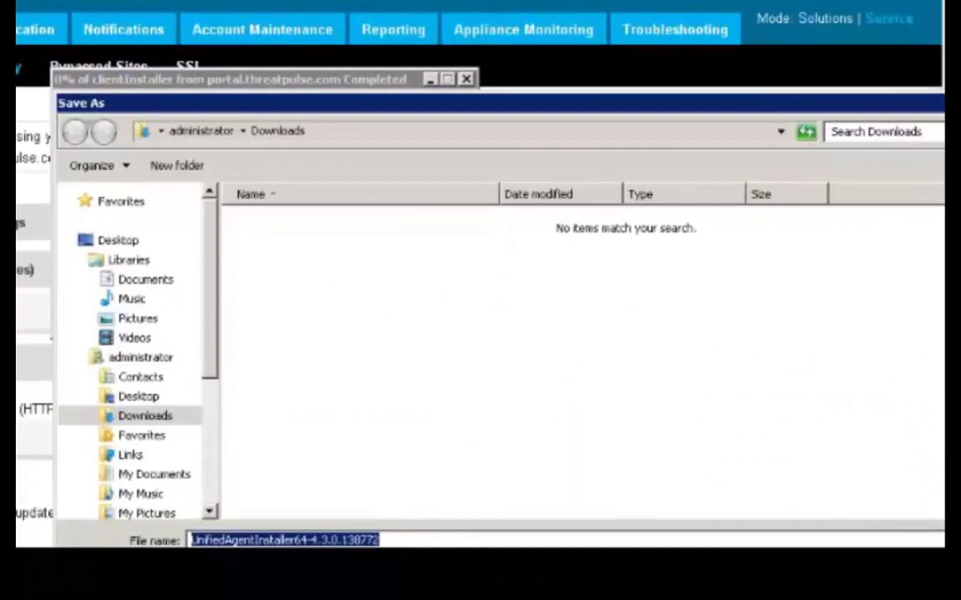
pyautogui.press('Return')
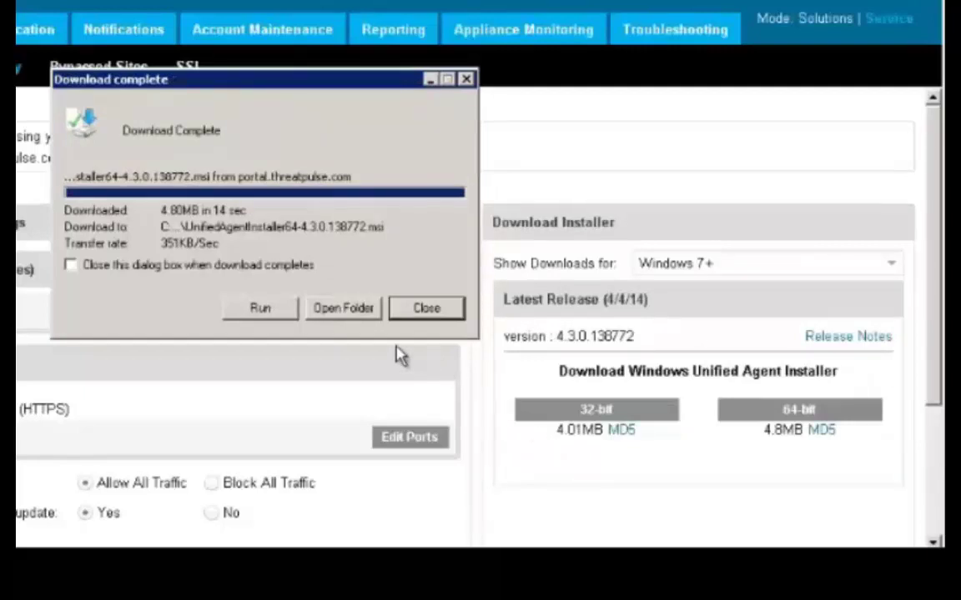
# Install Unified Agent from the downloaded installer into C:\Program Files\Blue Coat Systems\Unified Agent\ and restart the system.
pyautogui.click(343, 309)
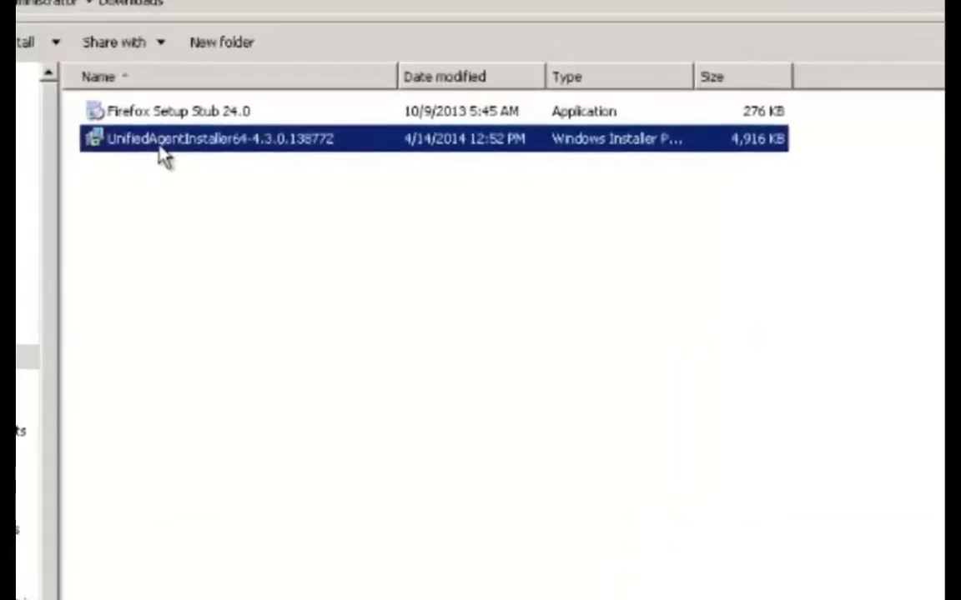
pyautogui.rightClick(119, 210)
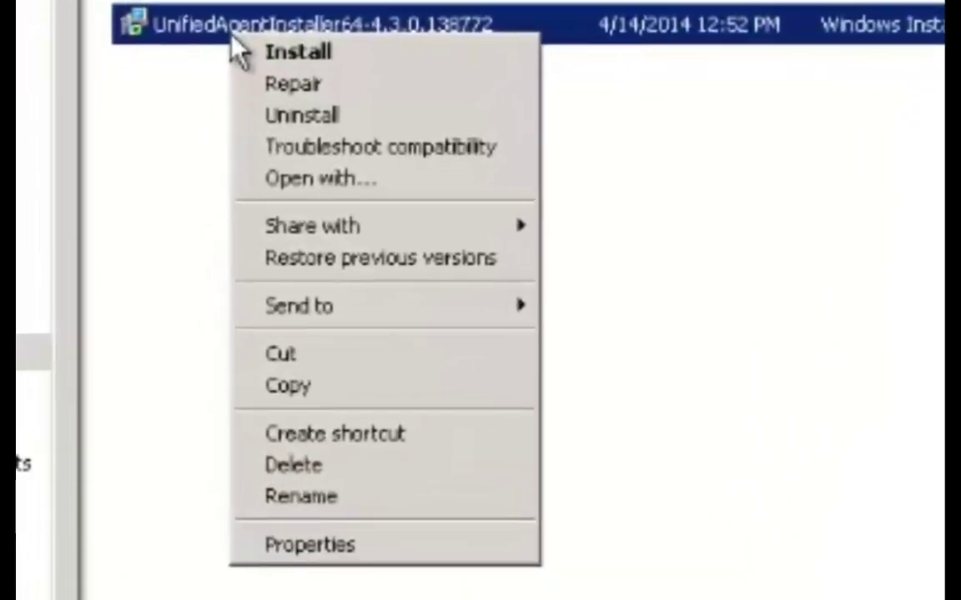
pyautogui.click(278, 68)
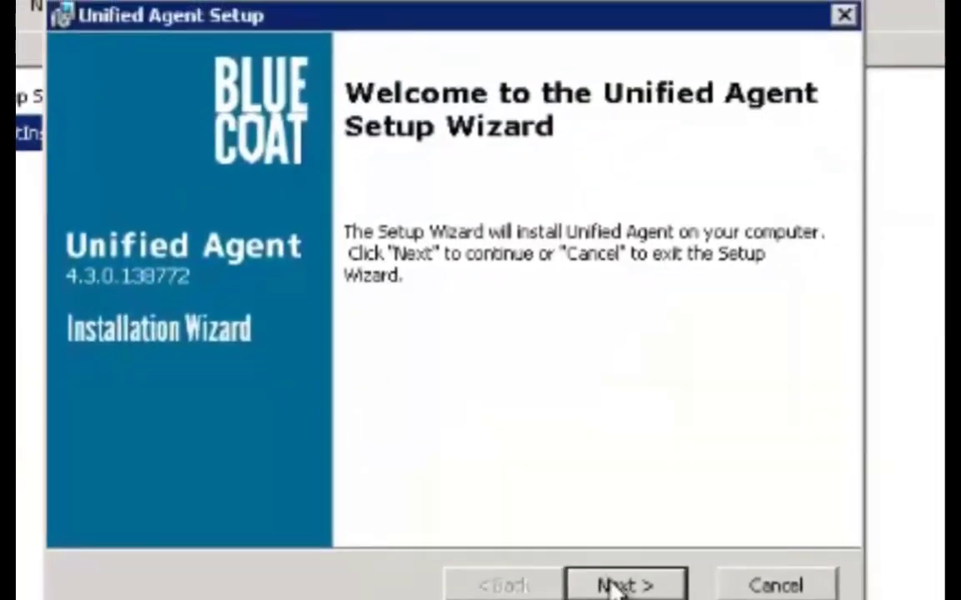
pyautogui.click(617, 586)
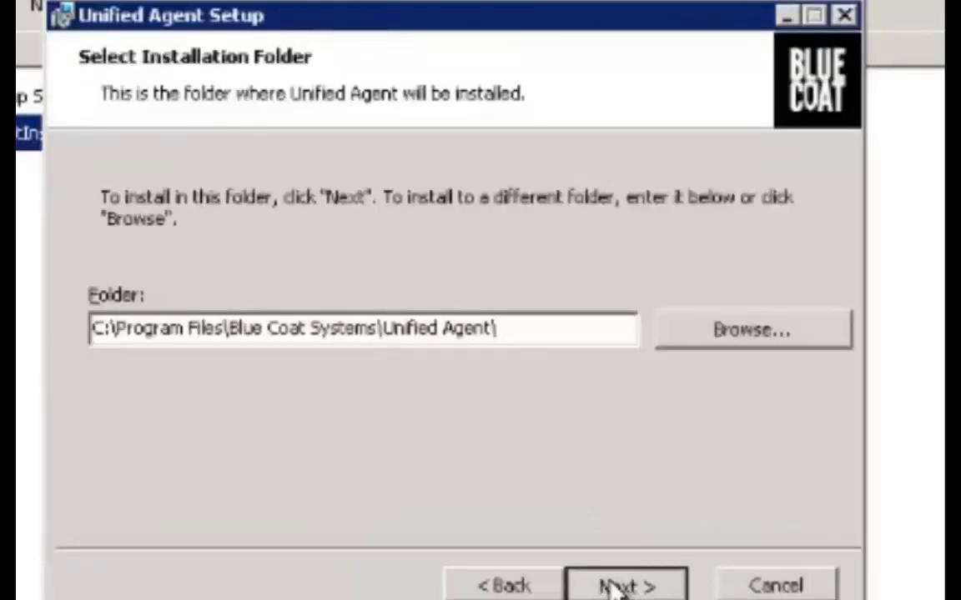
pyautogui.click(617, 587)
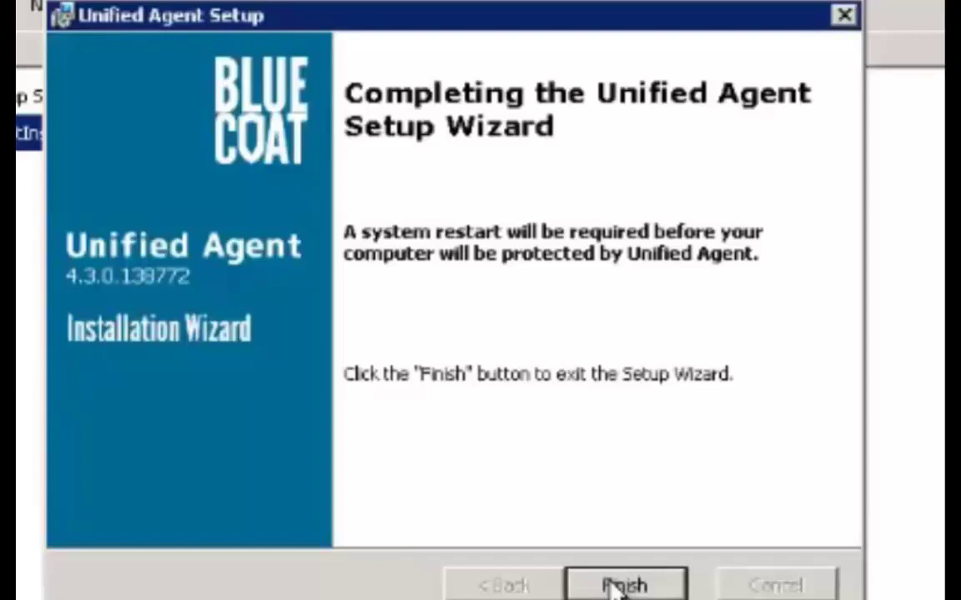
pyautogui.click(618, 586)
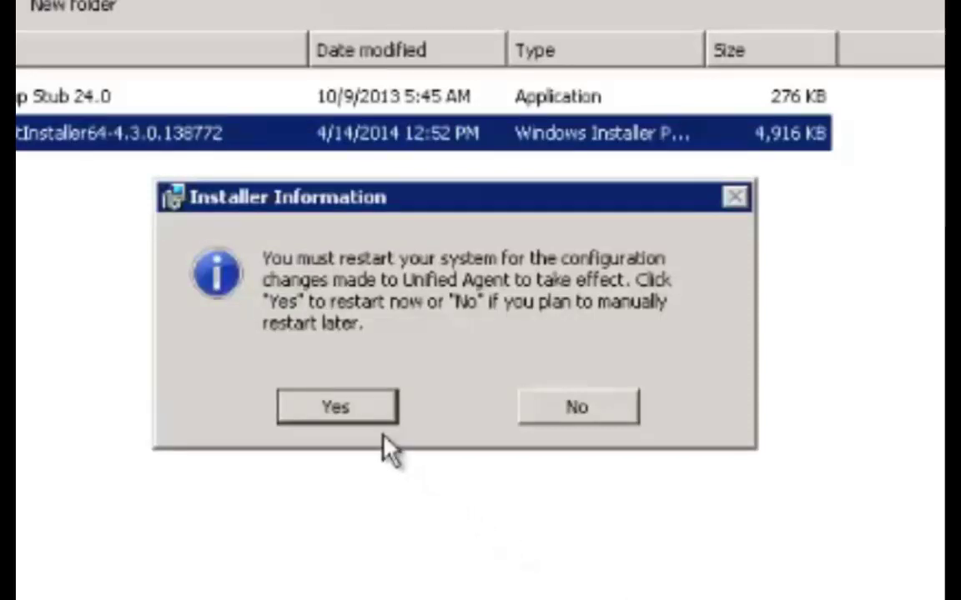
pyautogui.click(371, 409)
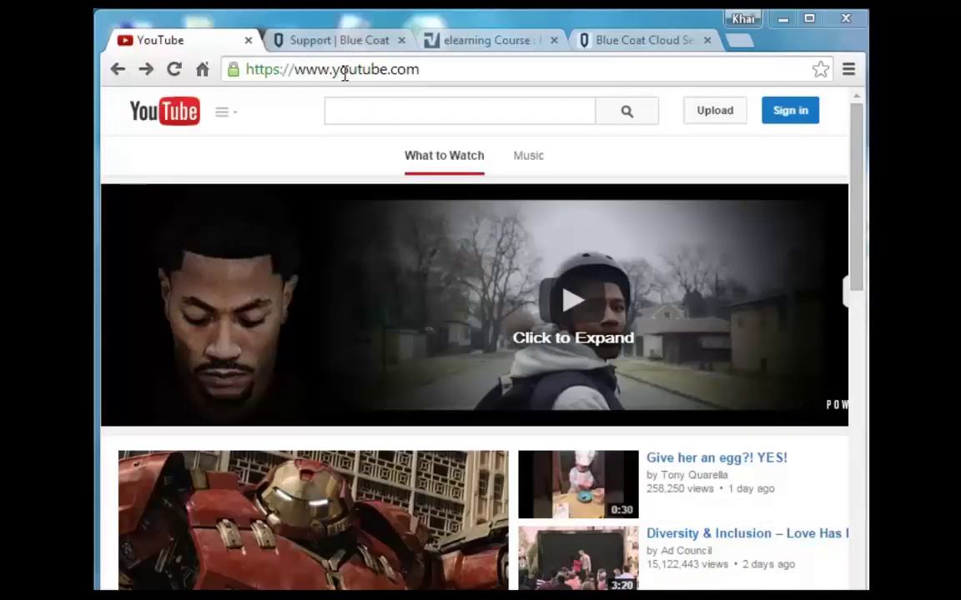
# Browse YouTube's channels, search them for "Blue Coat" and open the Blue Coat channel.
pyautogui.click(225, 113)
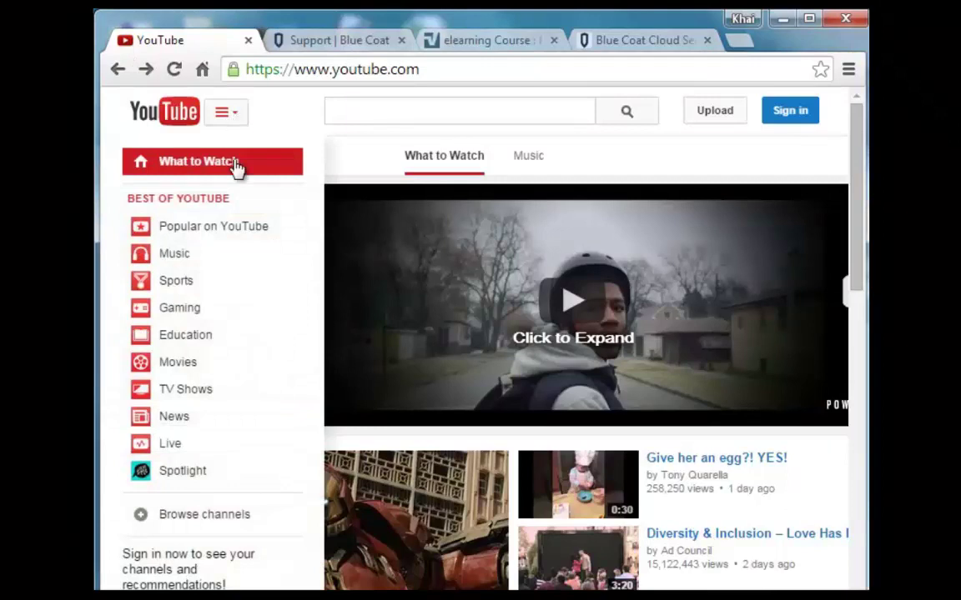
pyautogui.click(244, 518)
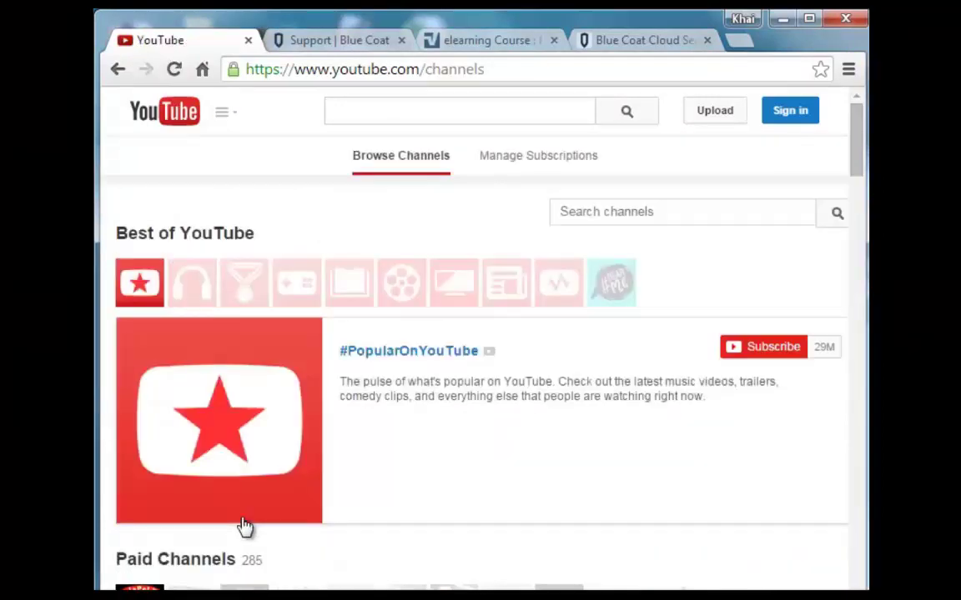
pyautogui.click(637, 209)
pyautogui.write('B')
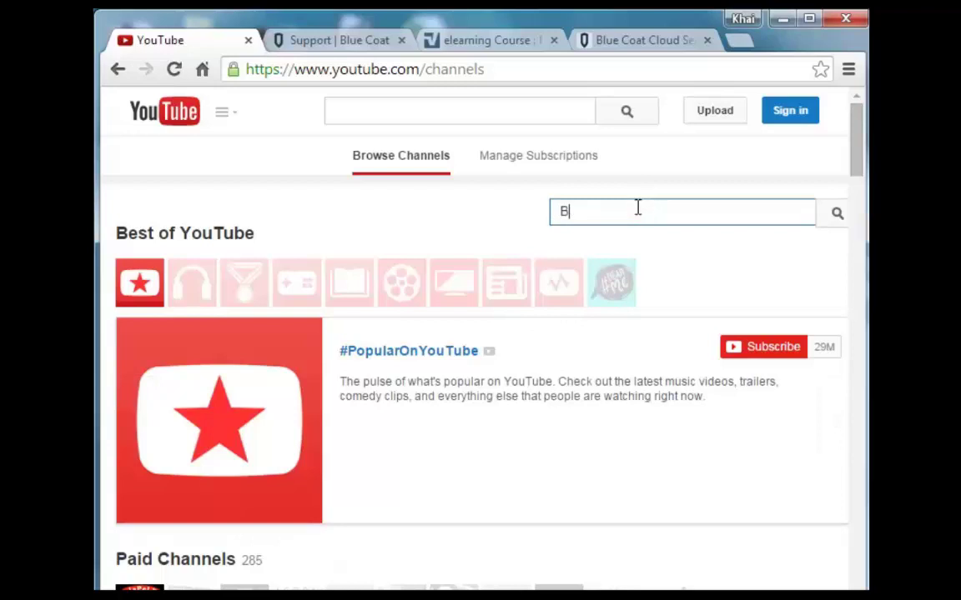
pyautogui.write('lue Coat')
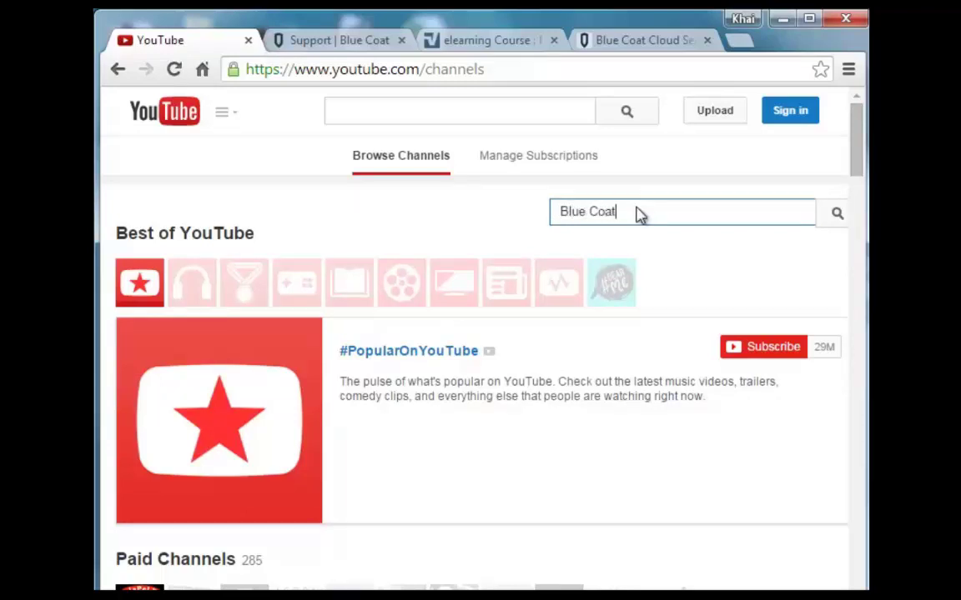
pyautogui.press('Return')
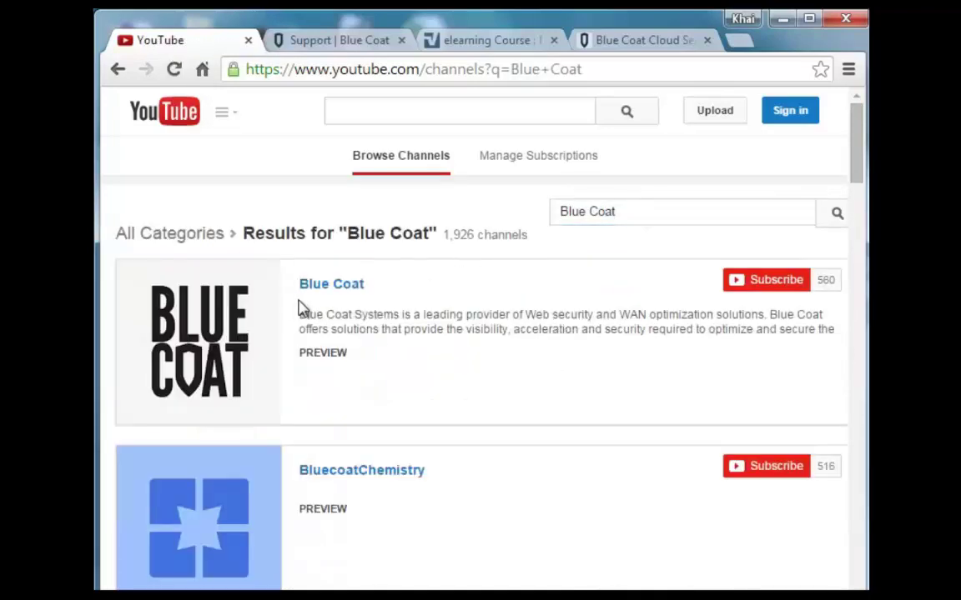
pyautogui.click(315, 292)
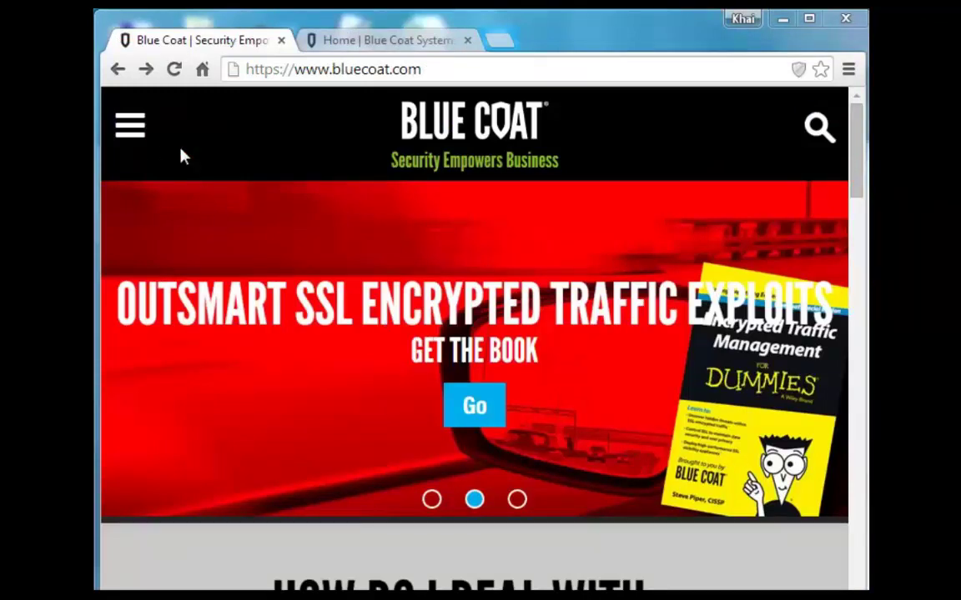
# Go to the Support page of the Blue Coat website and open BlueTouch Online from its support portal login section.
pyautogui.click(130, 137)
pyautogui.click(600, 509)
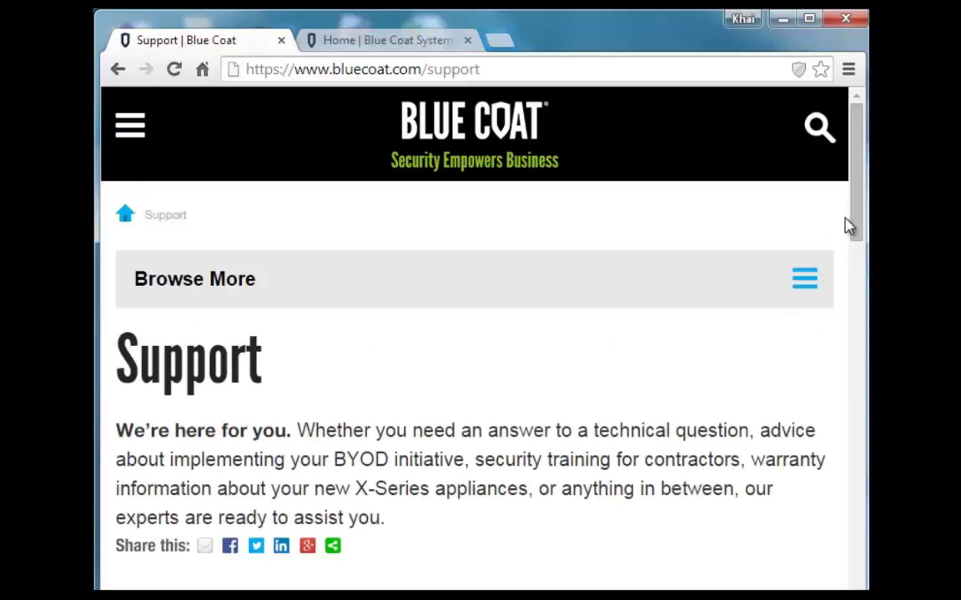
pyautogui.moveTo(851, 224); pyautogui.dragTo(858, 356)
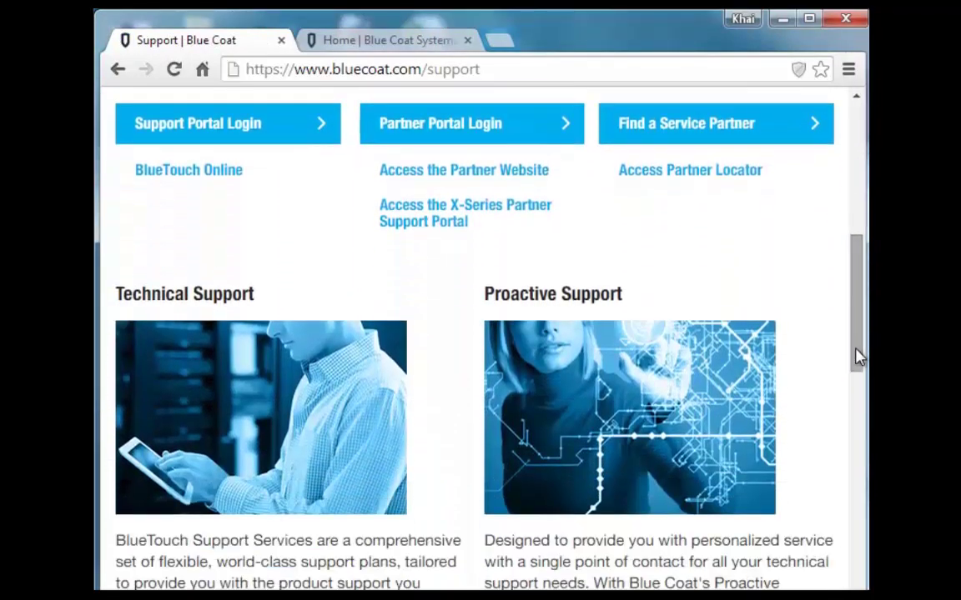
pyautogui.click(181, 175)
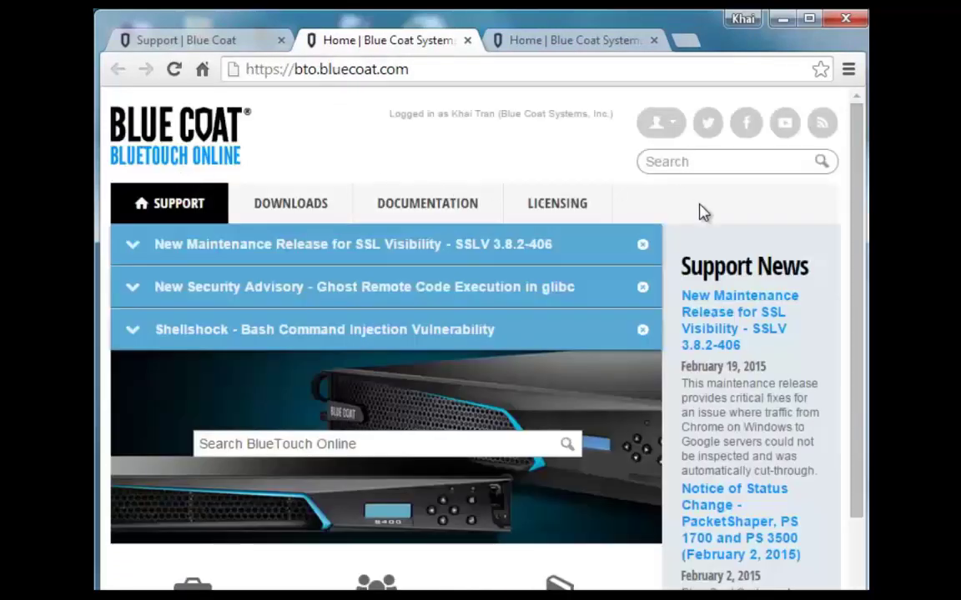
# Open the Training section of BlueTouch Online and launch the Introduction to the CAS S400 presentation.
pyautogui.moveTo(855, 192); pyautogui.dragTo(846, 473)
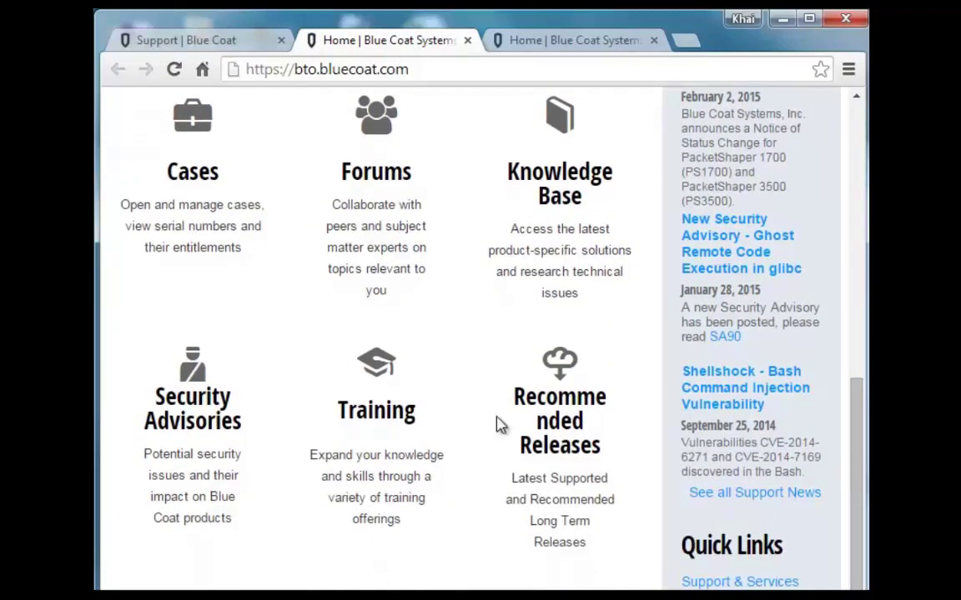
pyautogui.click(387, 420)
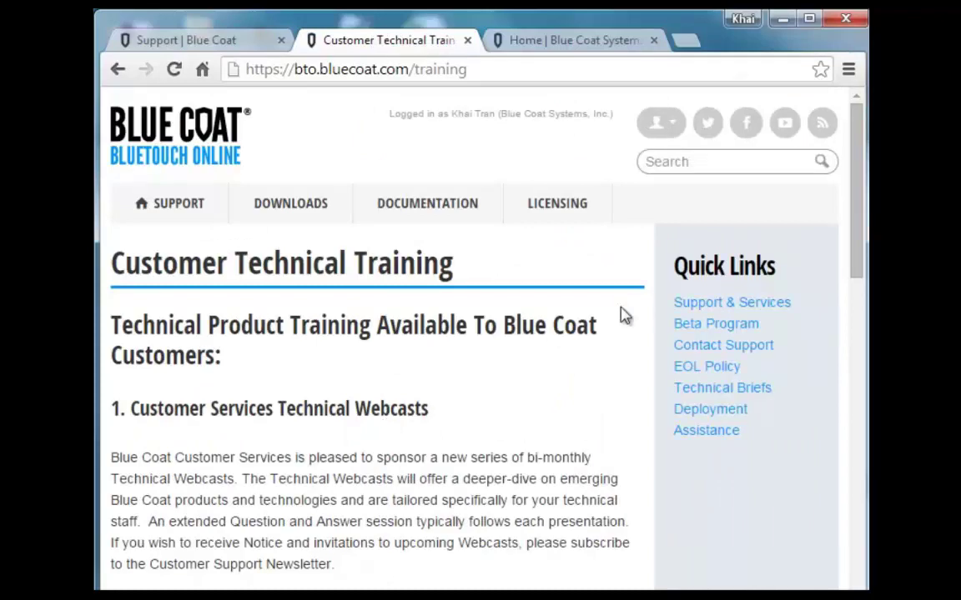
pyautogui.moveTo(860, 237); pyautogui.dragTo(858, 437)
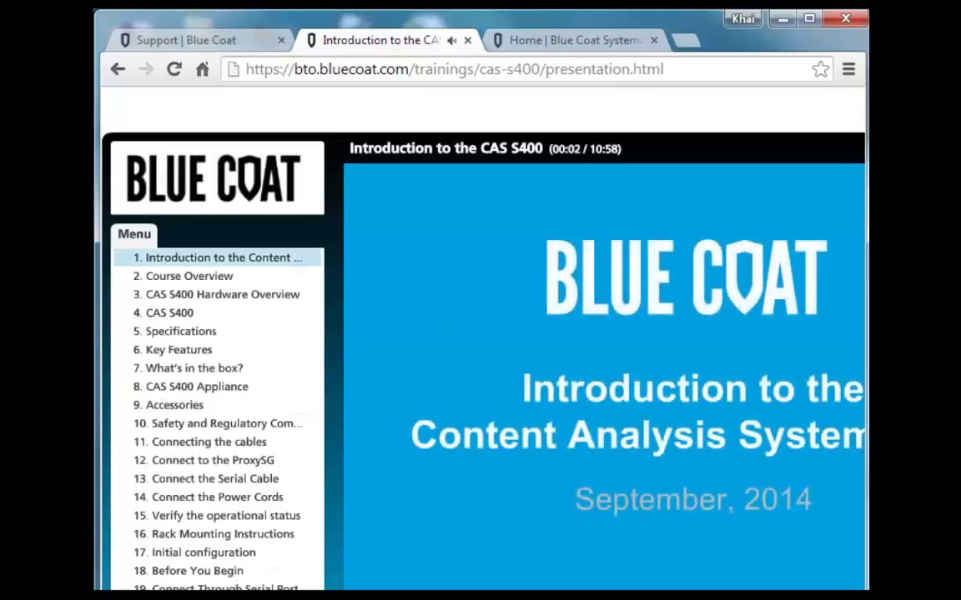
# Return to the other BlueTouch Online home page, enter the Forums and open the Training Videos forum.
pyautogui.click(543, 43)
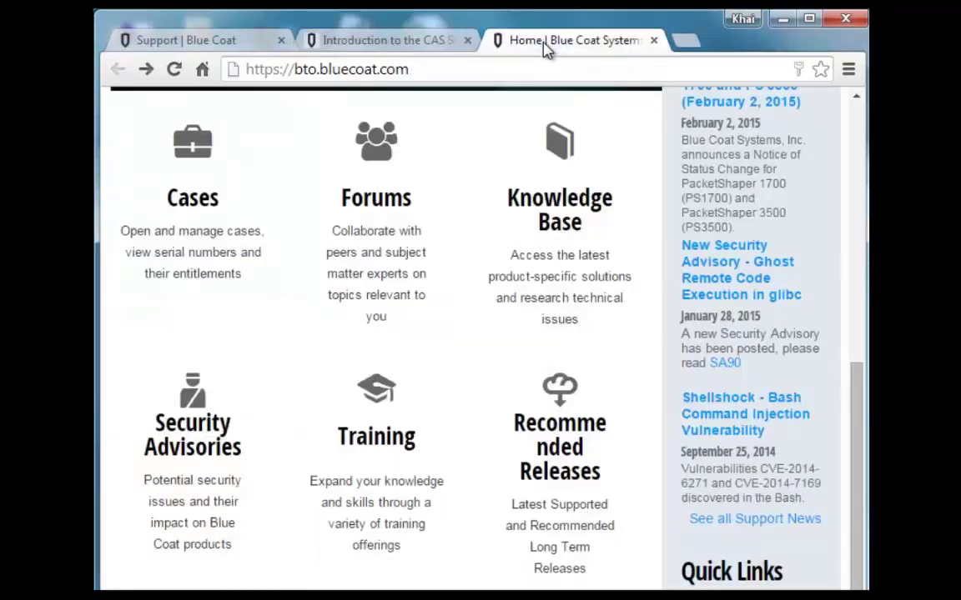
pyautogui.click(388, 196)
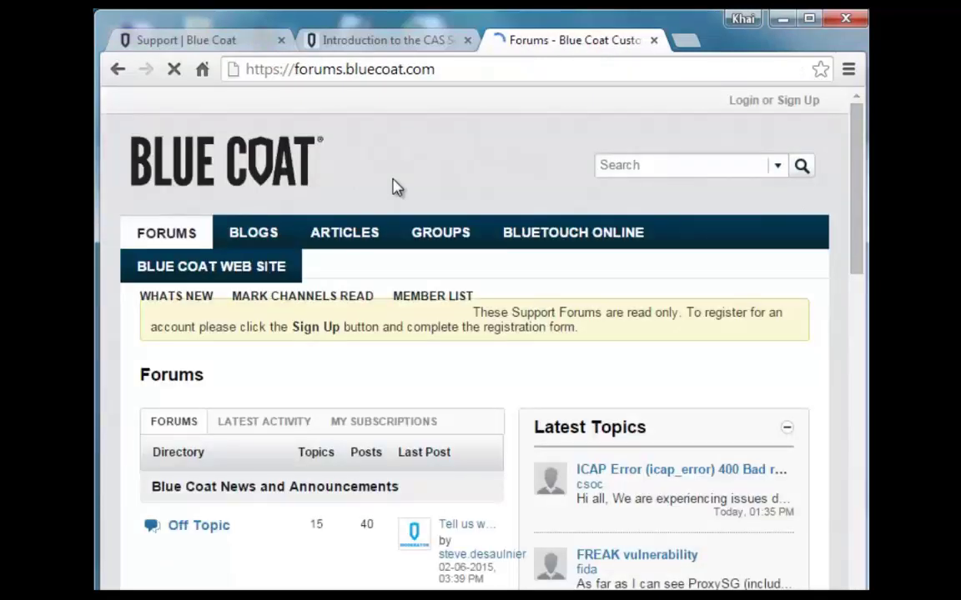
pyautogui.moveTo(854, 251); pyautogui.dragTo(853, 339)
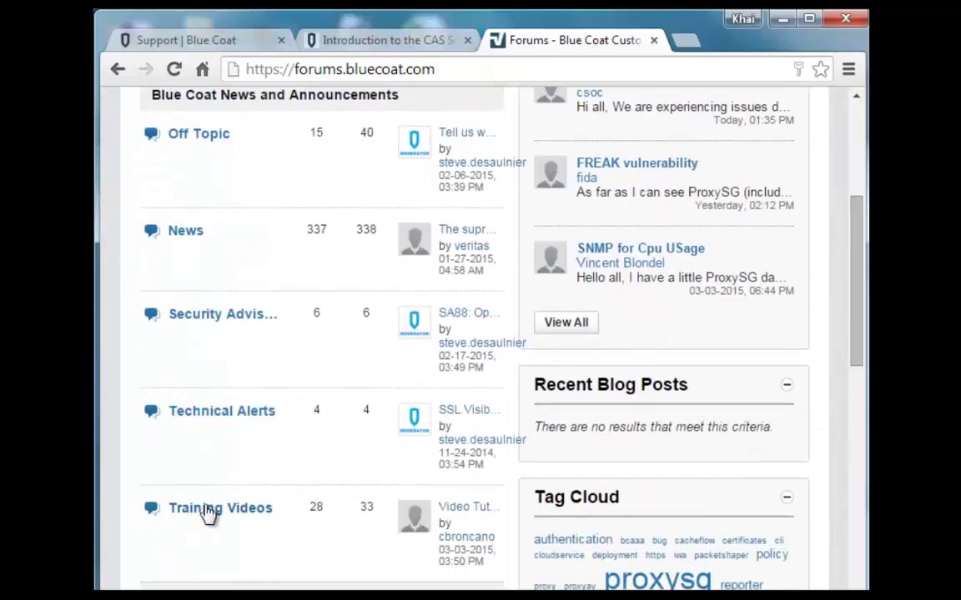
pyautogui.click(207, 510)
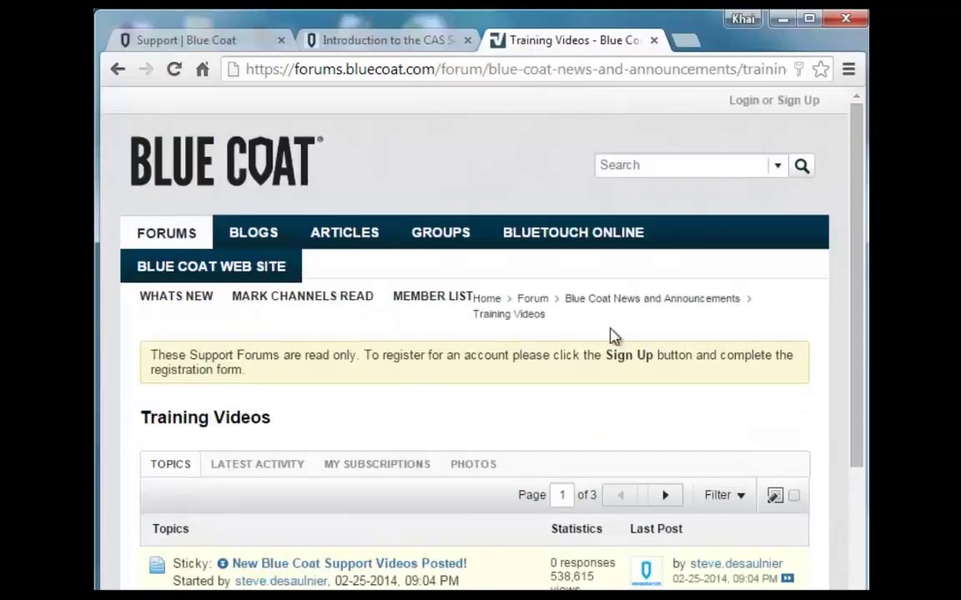
# Open the forum topic on Mobile Device Security(MDS) Service Essentials and launch its linked e-learning course.
pyautogui.moveTo(860, 227); pyautogui.dragTo(861, 538)
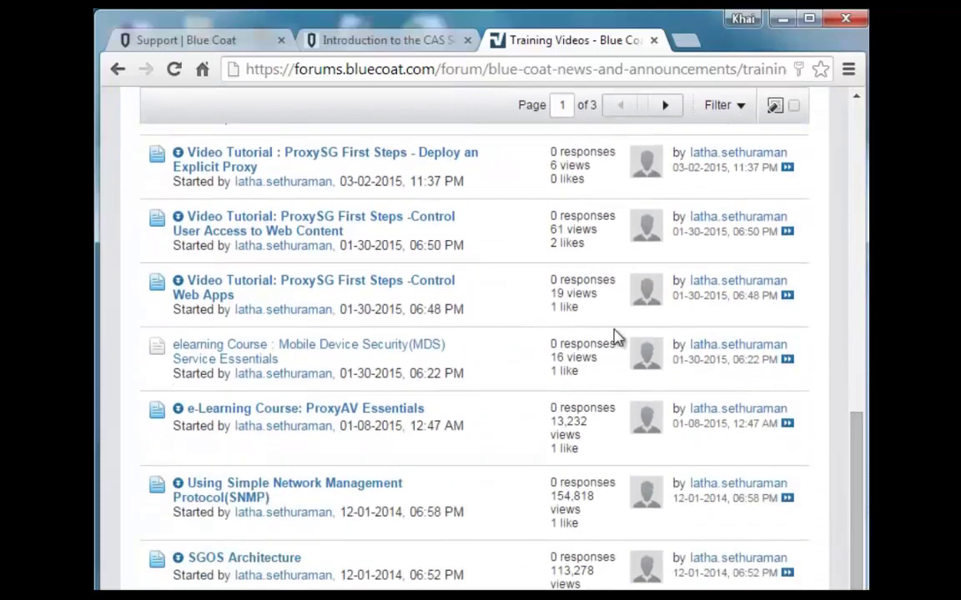
pyautogui.click(352, 350)
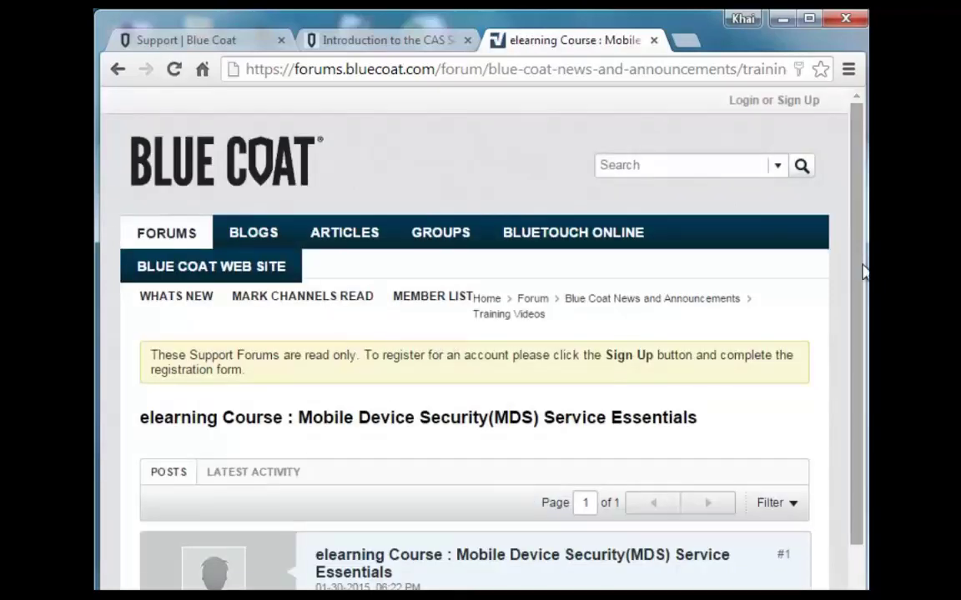
pyautogui.moveTo(859, 266); pyautogui.dragTo(855, 537)
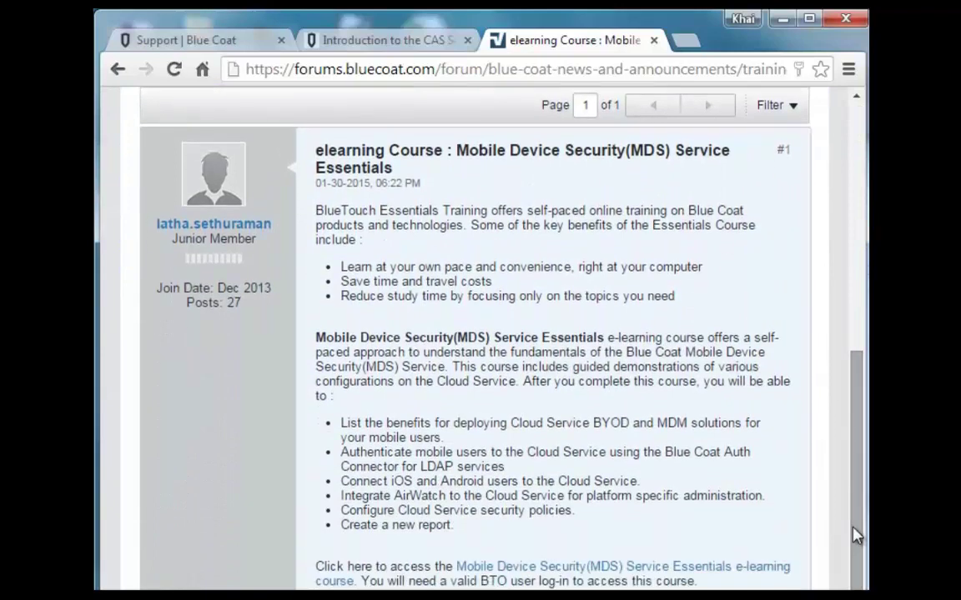
pyautogui.click(536, 574)
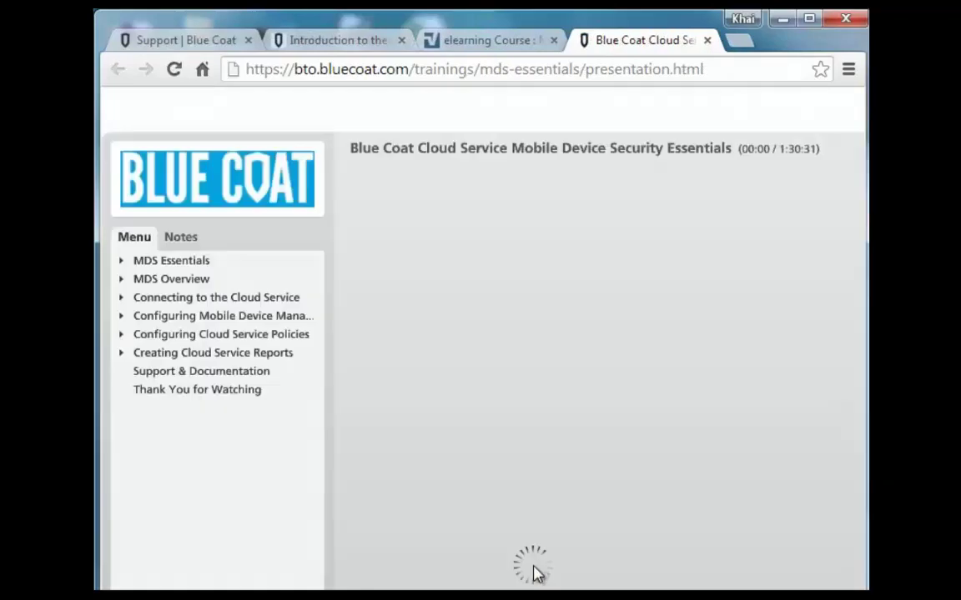